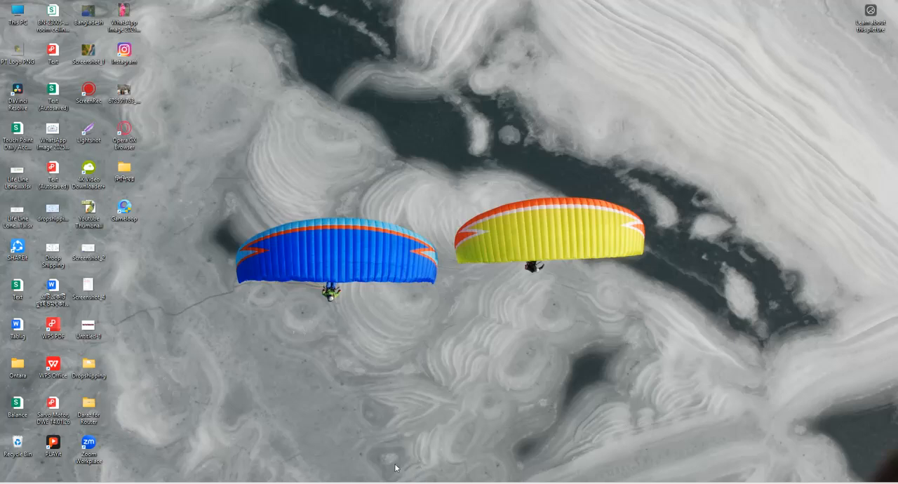
# - Open the Chrome browser and go to canva.com
pyautogui.click(368, 483)
pyautogui.click(467, 301)
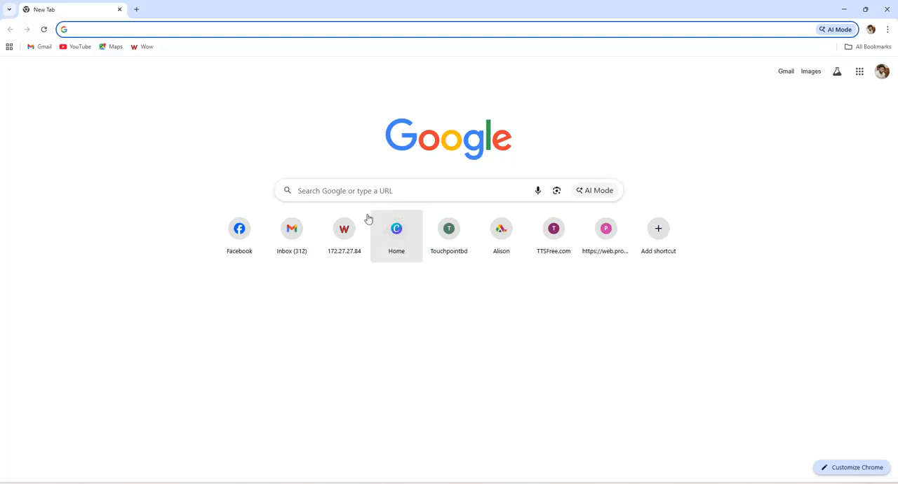
pyautogui.click(346, 191)
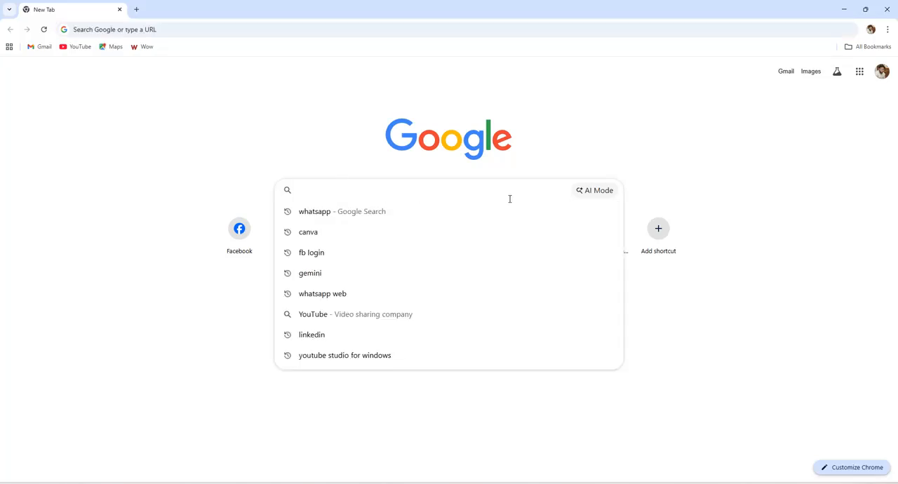
pyautogui.write('can v')
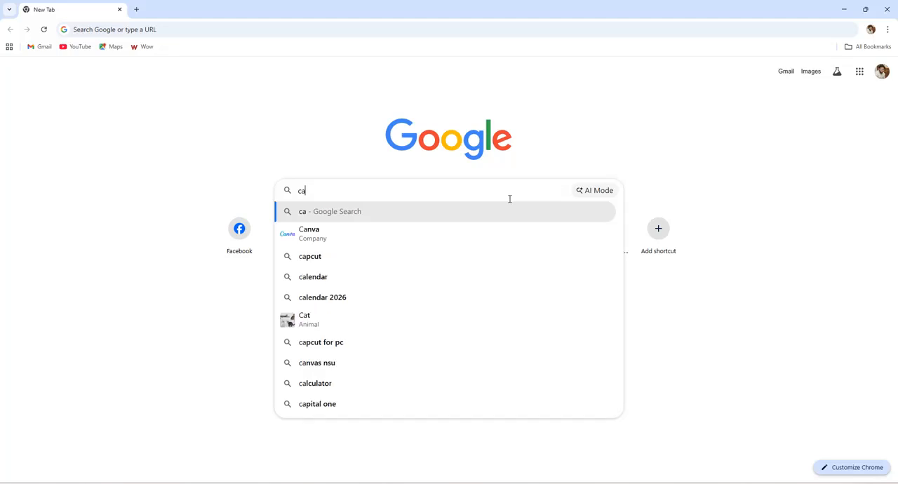
pyautogui.press('BackSpace')
pyautogui.press('BackSpace')
pyautogui.write('va')
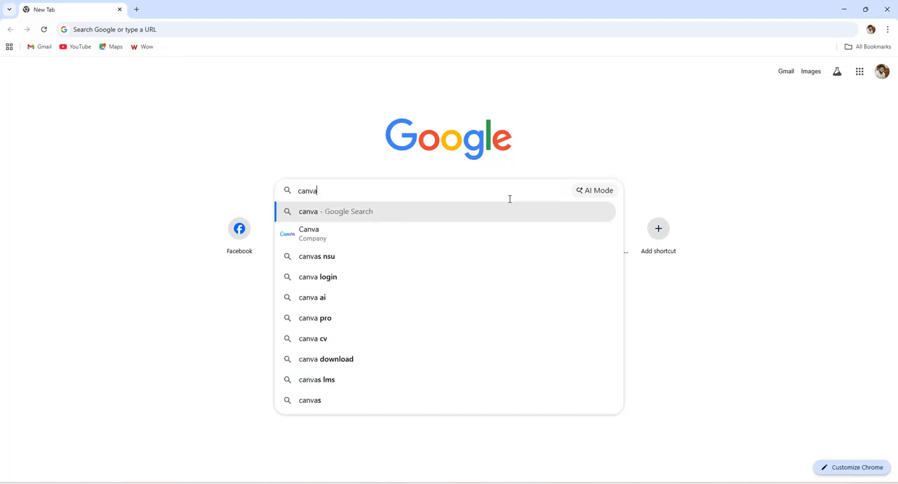
pyautogui.write('.com')
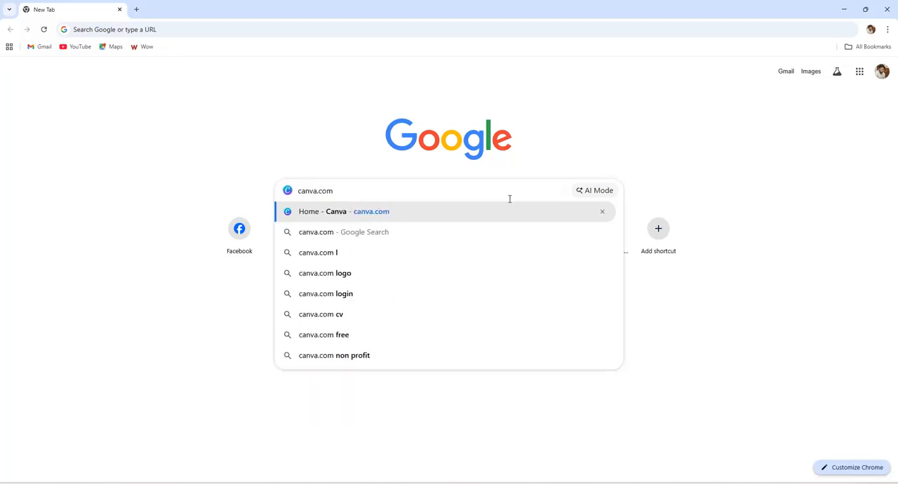
pyautogui.press('Return')
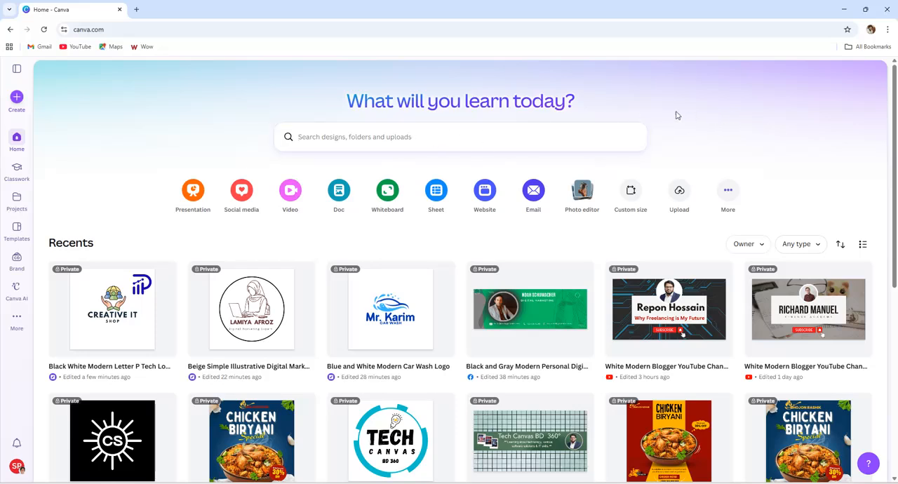
# - Search Canva's templates for "logo design for youtube"
pyautogui.click(443, 136)
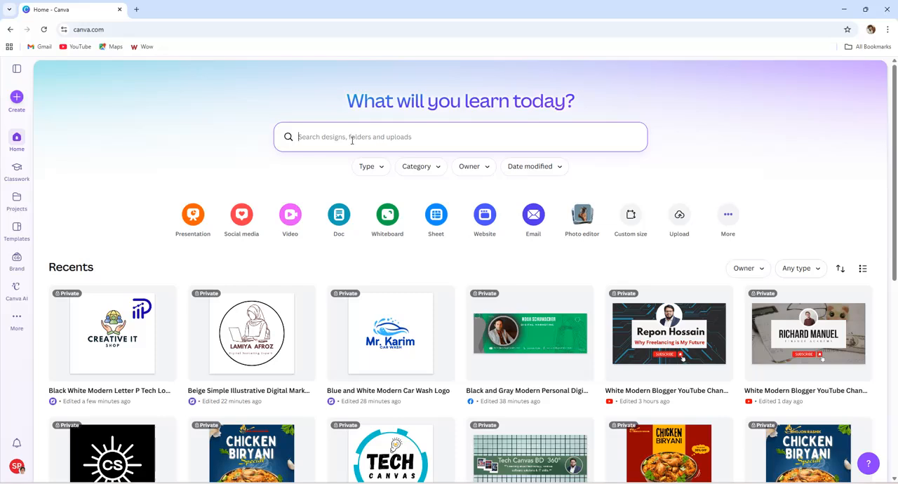
pyautogui.click(16, 231)
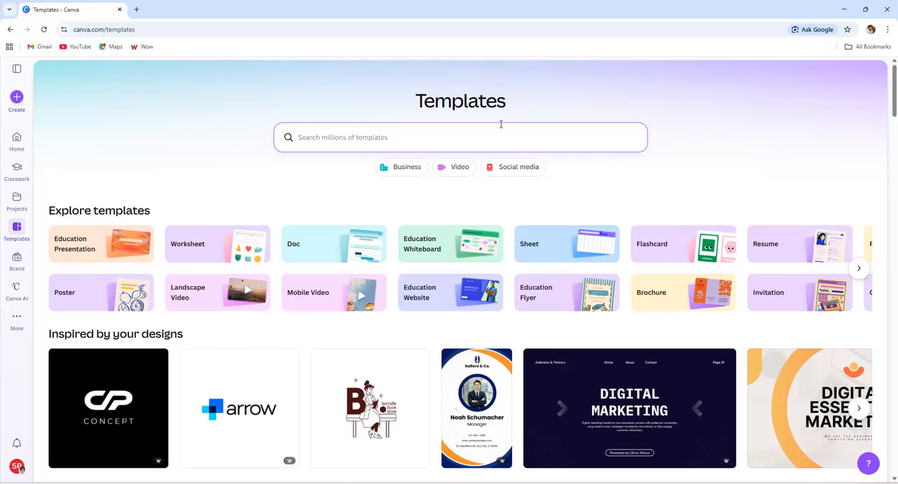
pyautogui.write('logo ')
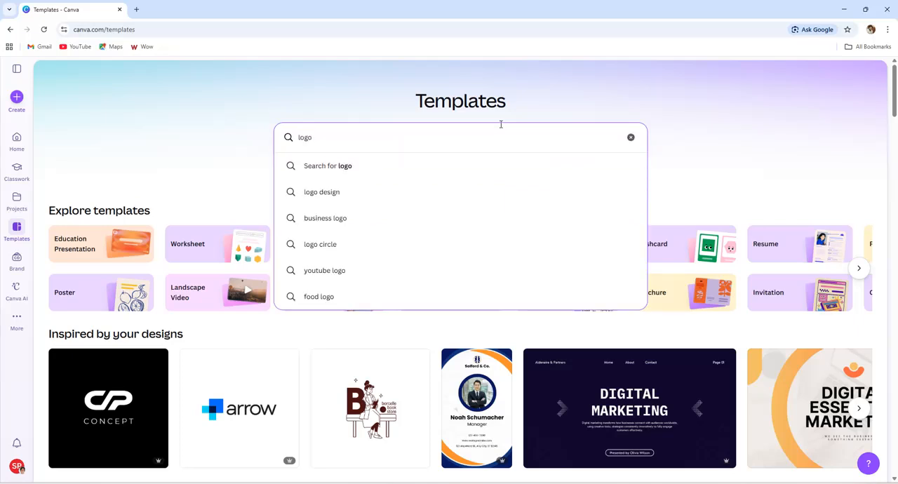
pyautogui.write('design for')
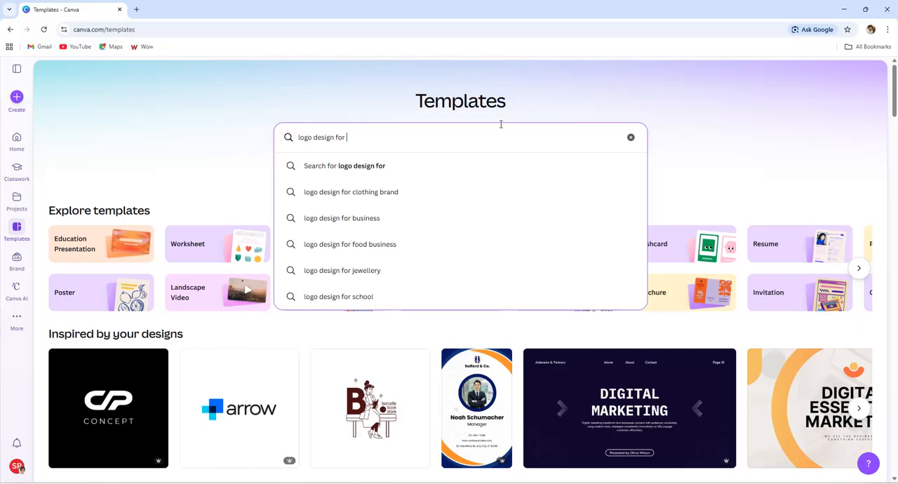
pyautogui.write('youtube')
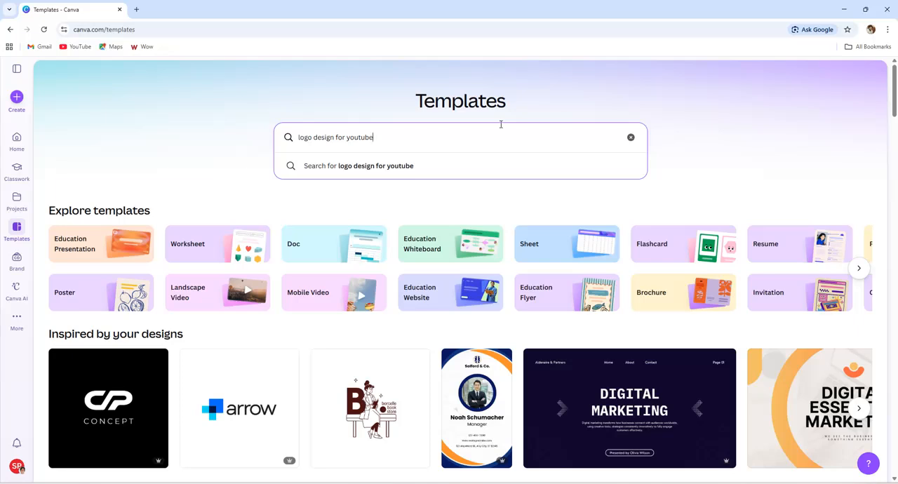
pyautogui.press('Return')
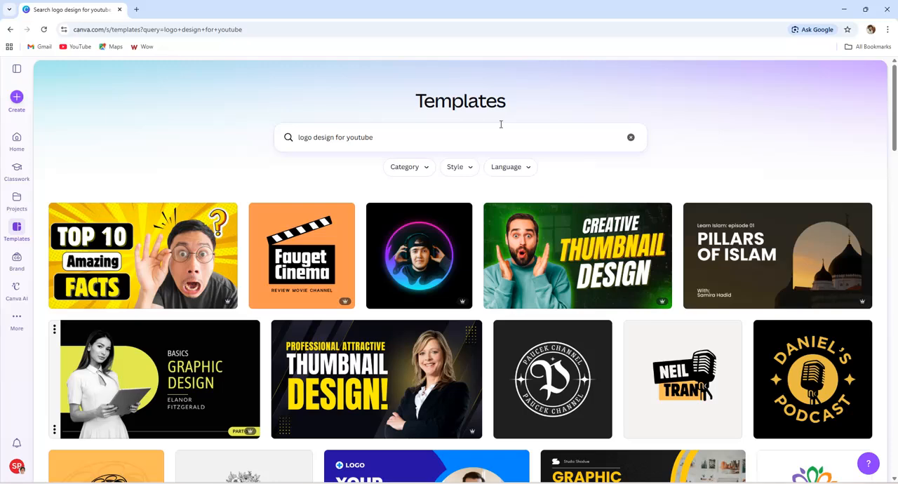
# - Preview the round black-and-white Paucek Channel logo template and look through the similar logo designs offered with it
pyautogui.scroll(-3, 491, 267)
pyautogui.scroll(2, 474, 254)
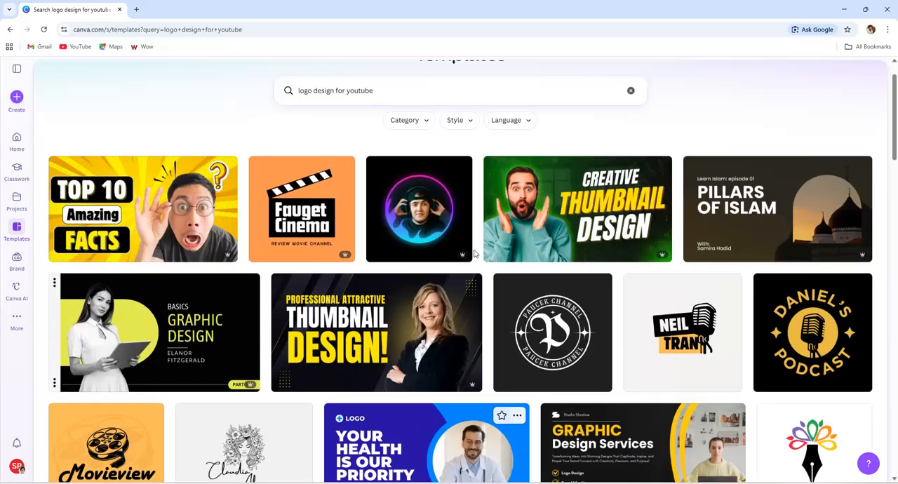
pyautogui.click(558, 326)
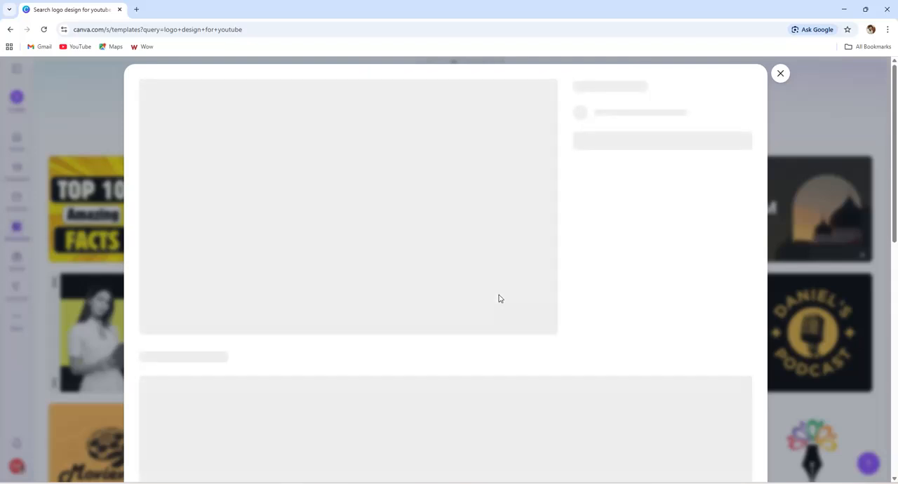
pyautogui.scroll(-2, 498, 299)
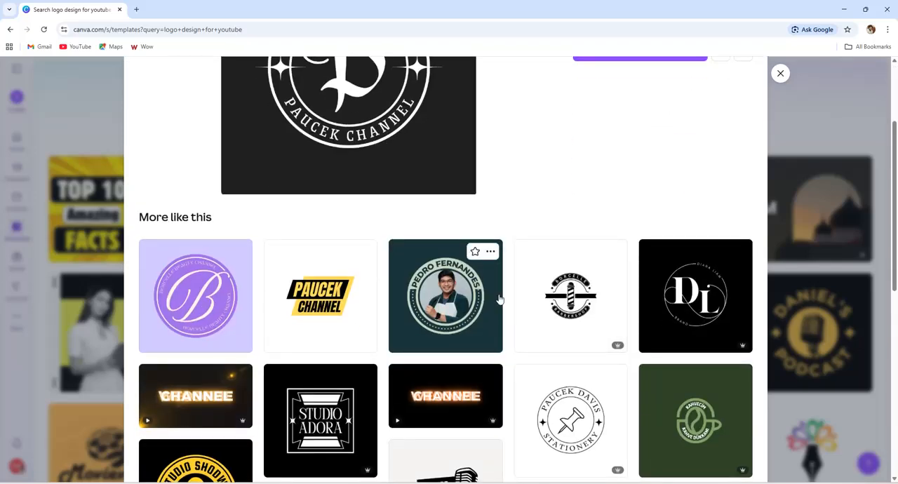
pyautogui.scroll(-3, 499, 299)
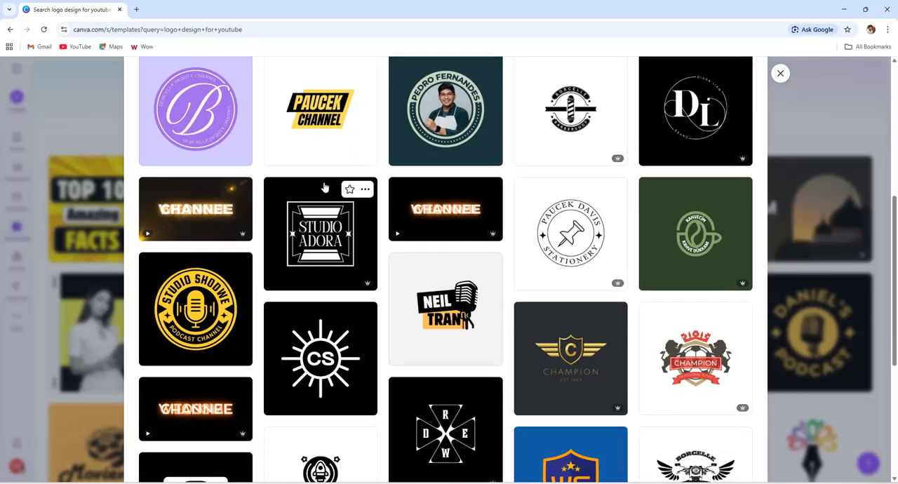
pyautogui.scroll(-1, 456, 335)
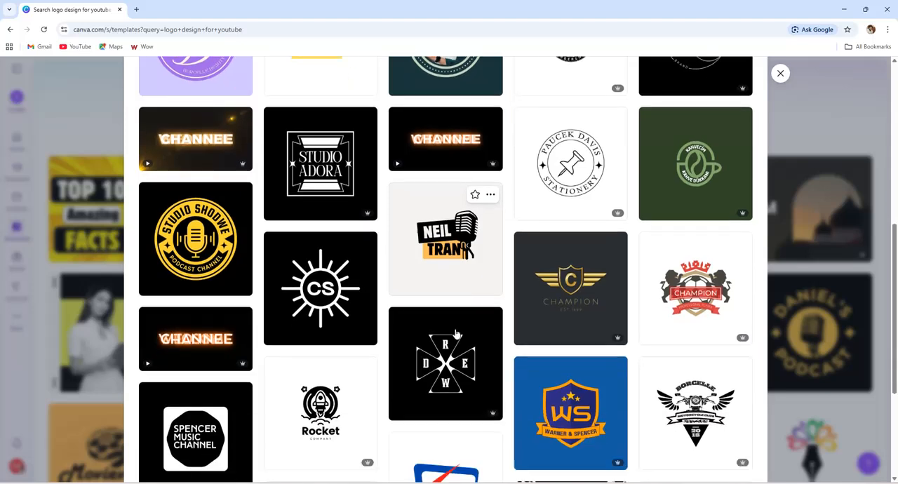
pyautogui.scroll(-3, 457, 334)
pyautogui.scroll(2, 456, 335)
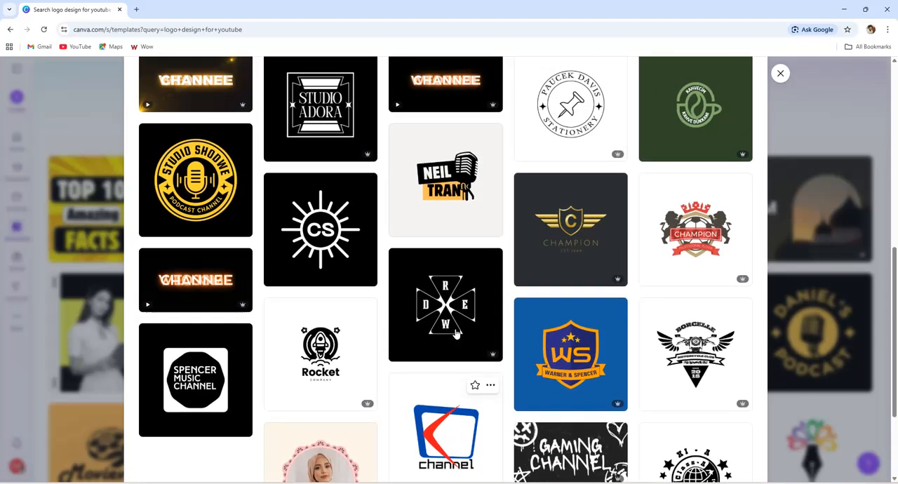
pyautogui.scroll(-2, 455, 334)
pyautogui.scroll(2, 684, 305)
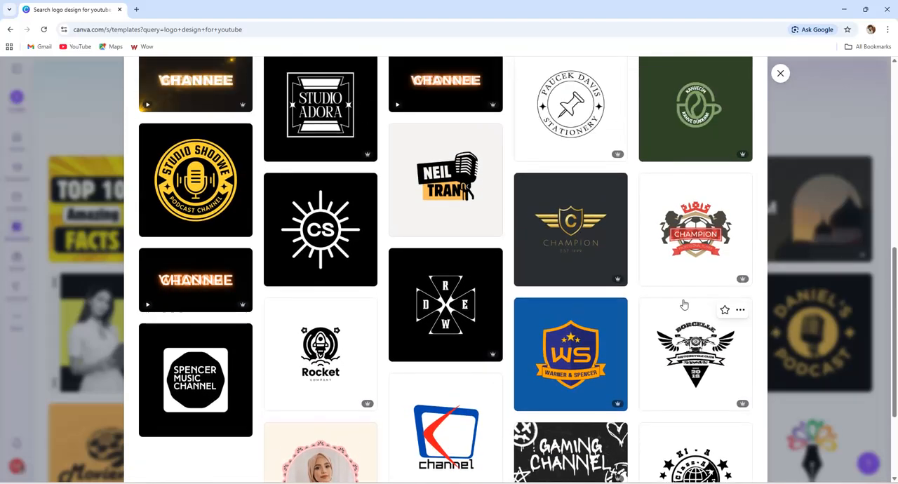
pyautogui.scroll(2, 684, 304)
pyautogui.scroll(-1, 590, 277)
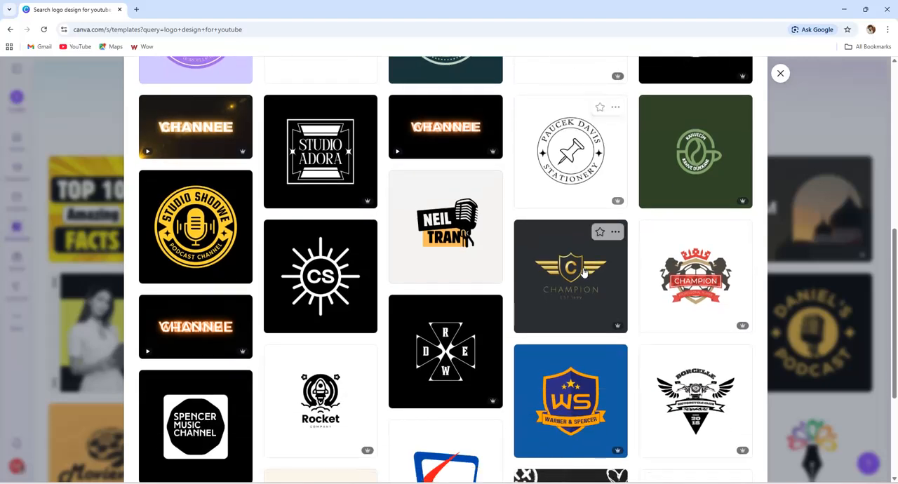
pyautogui.scroll(2, 584, 272)
pyautogui.scroll(-2, 579, 279)
pyautogui.scroll(2, 581, 280)
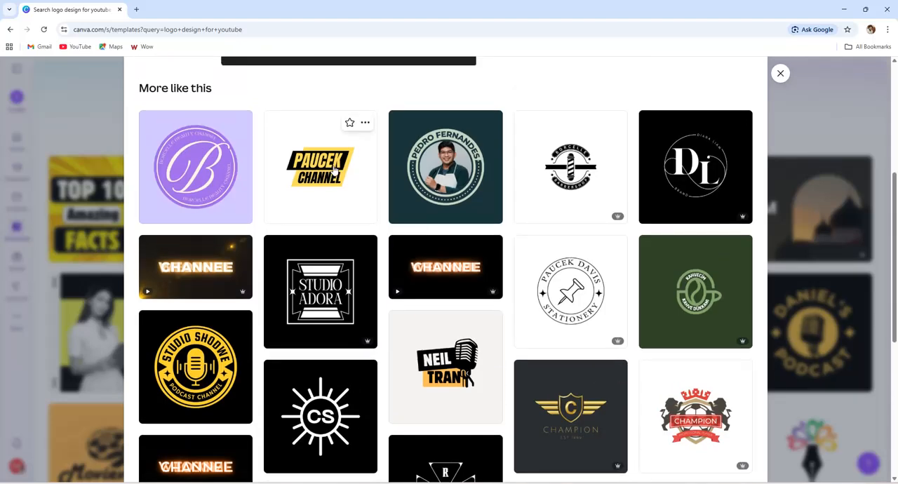
# - Choose the Black Yellow Simple Bold YouTube Channel Logo template and open it for customizing
pyautogui.click(335, 171)
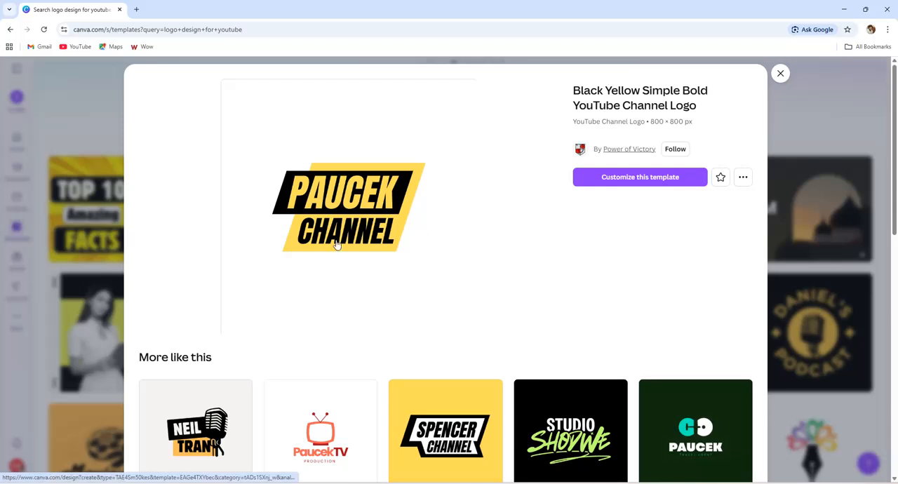
pyautogui.scroll(-1, 388, 259)
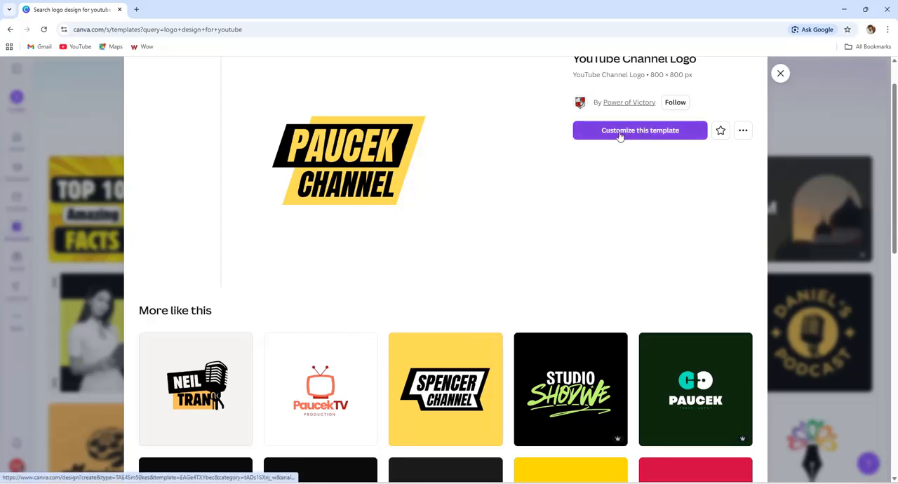
pyautogui.click(668, 135)
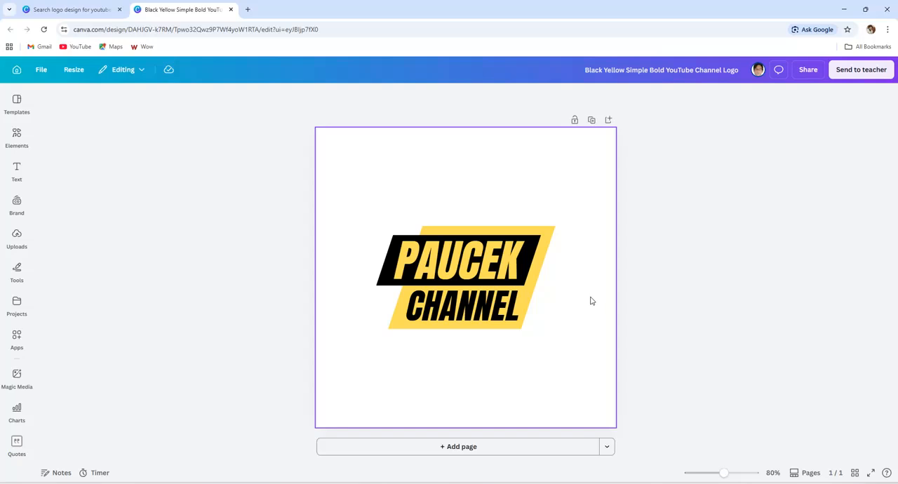
# - Replace the word PAUCEK on the logo's black banner with CREATIVE
pyautogui.click(472, 265)
pyautogui.doubleClick(472, 265)
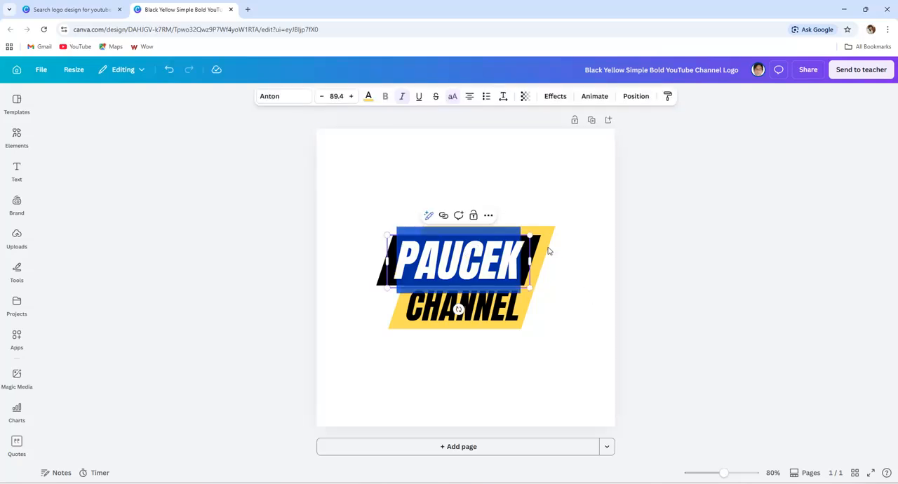
pyautogui.click(573, 181)
pyautogui.doubleClick(434, 266)
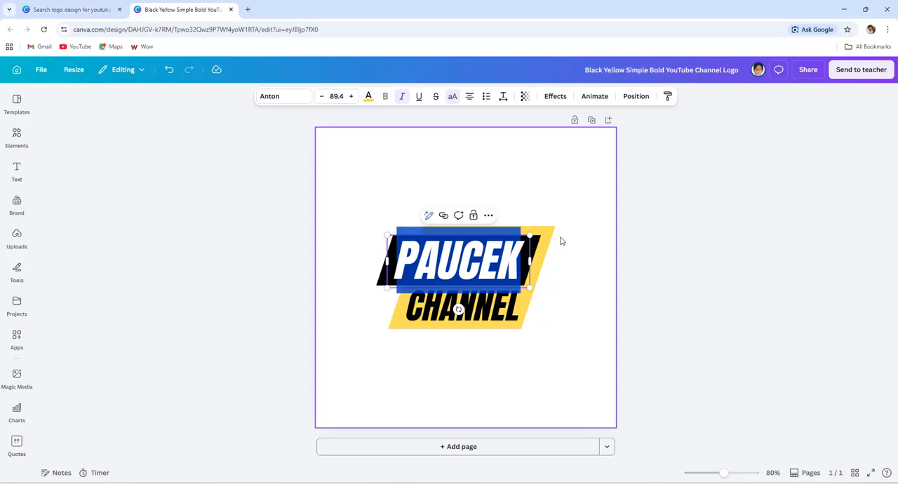
pyautogui.write('CR')
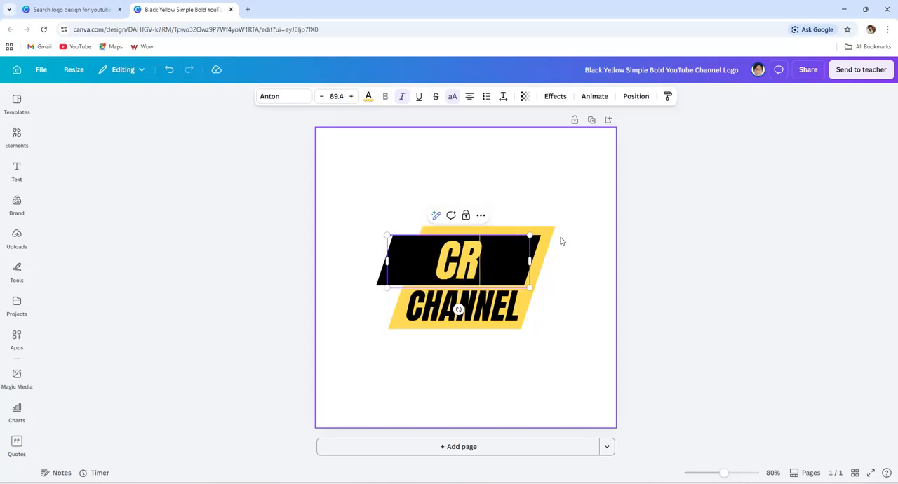
pyautogui.write('EAV')
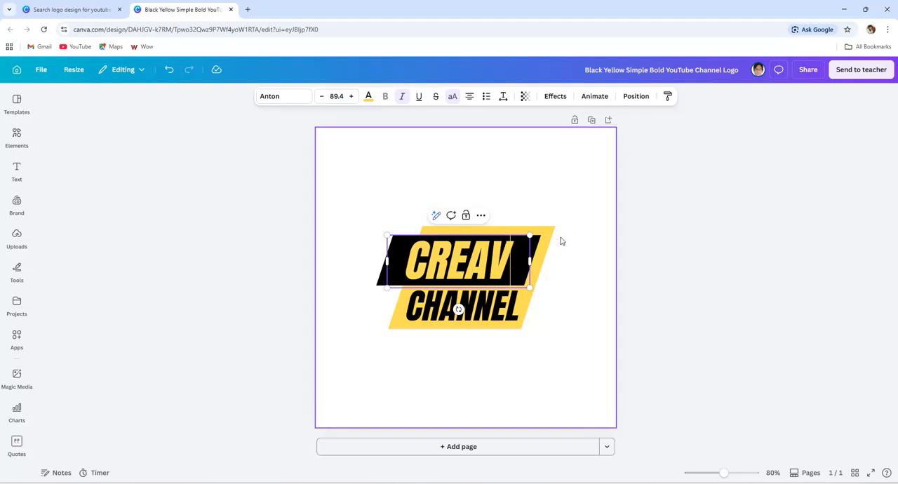
pyautogui.press('BackSpace')
pyautogui.press('BackSpace')
pyautogui.write('AT')
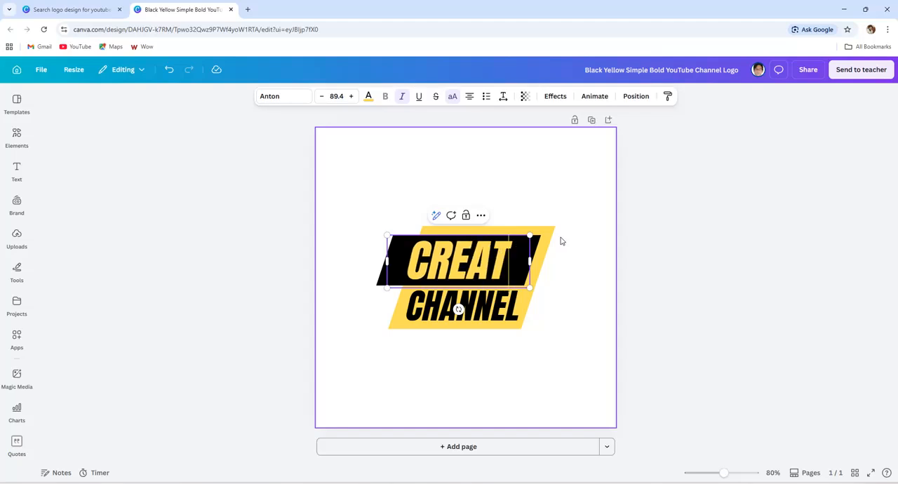
pyautogui.write('IVE')
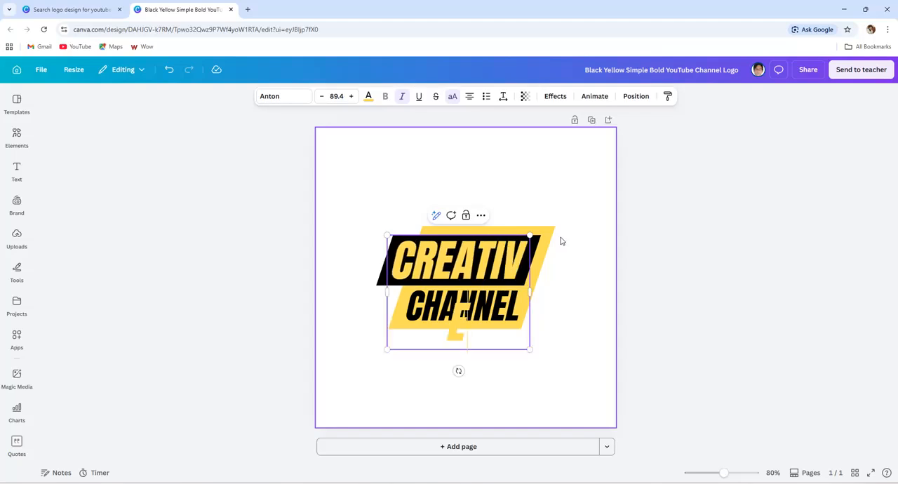
# - Widen the CREATIVE text box to keep the word on one line, and scale it to fit the black banner
pyautogui.moveTo(531, 291); pyautogui.dragTo(565, 288)
pyautogui.moveTo(539, 258); pyautogui.dragTo(541, 237)
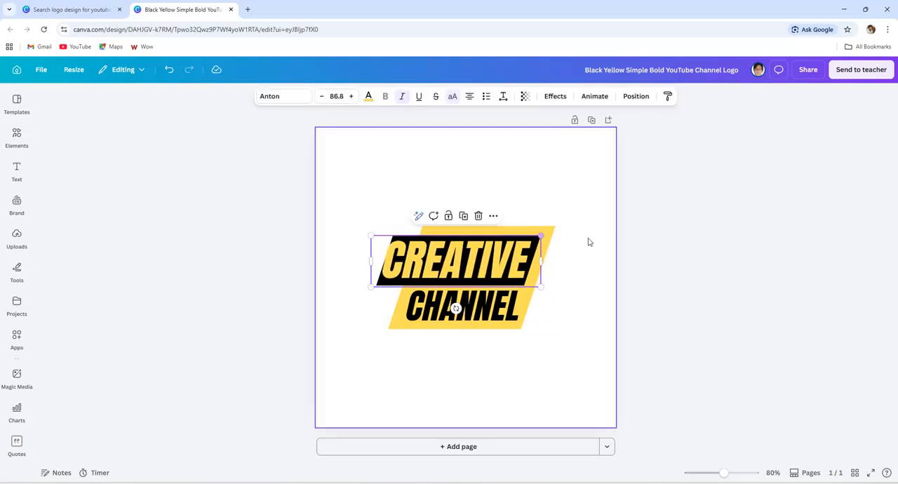
pyautogui.moveTo(372, 236); pyautogui.dragTo(376, 238)
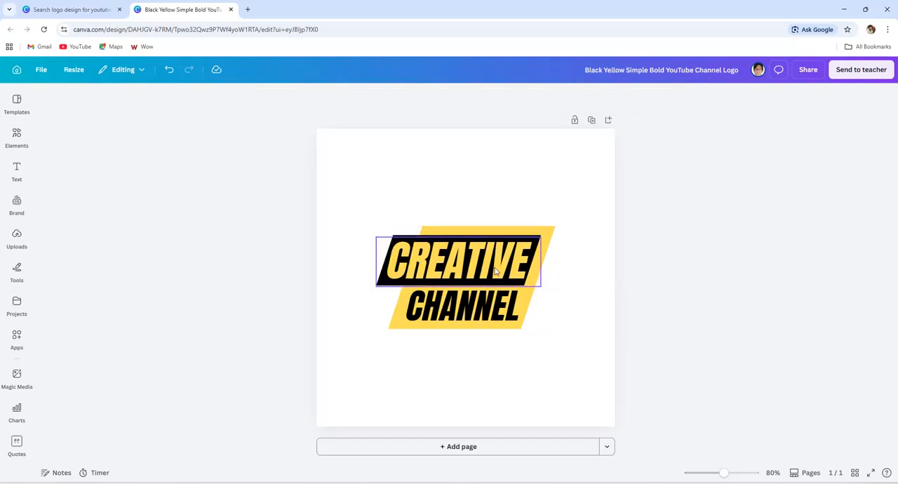
pyautogui.click(529, 272)
pyautogui.click(740, 261)
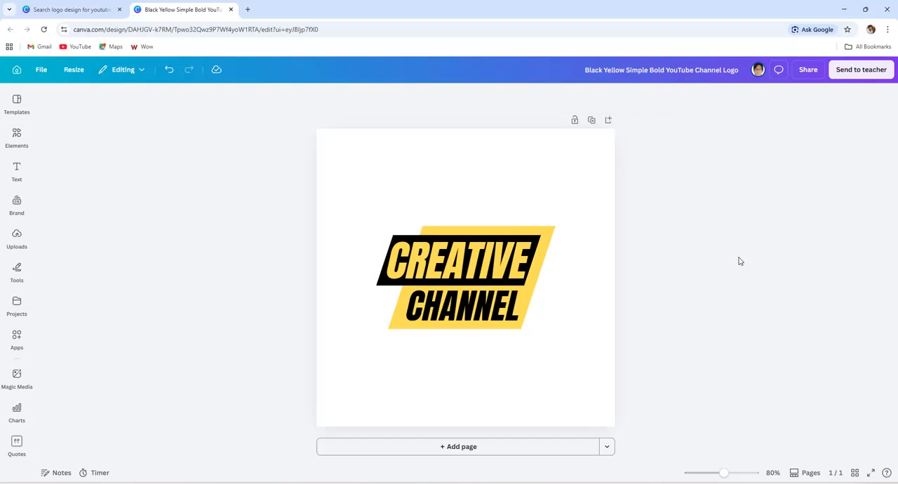
pyautogui.click(499, 208)
pyautogui.click(476, 303)
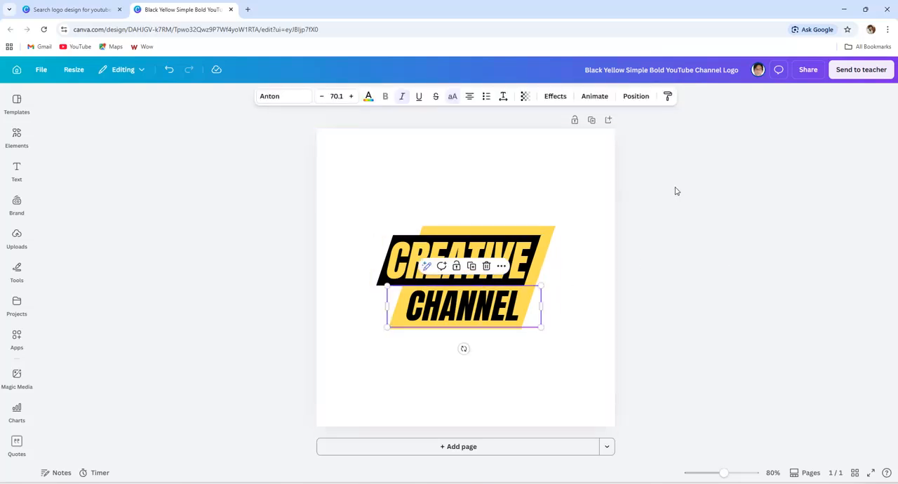
pyautogui.click(666, 257)
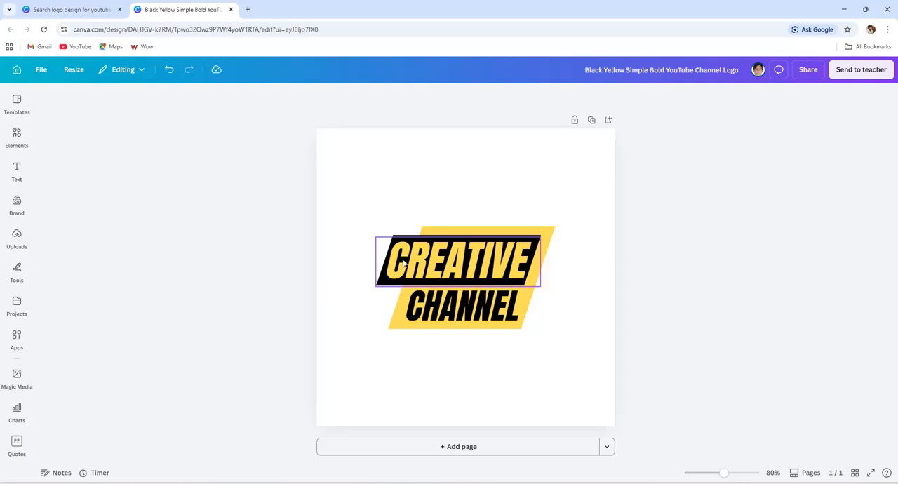
# - Search the elements library for "cercle" to find circle designs
pyautogui.click(17, 140)
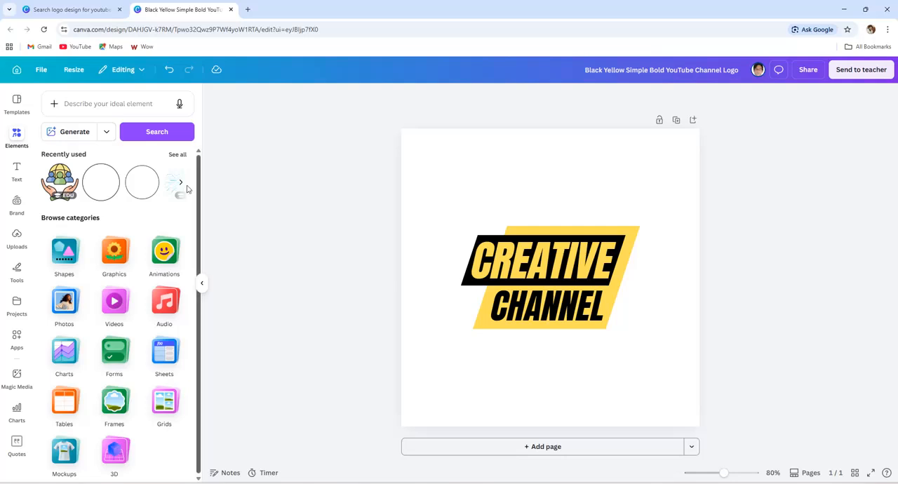
pyautogui.click(14, 140)
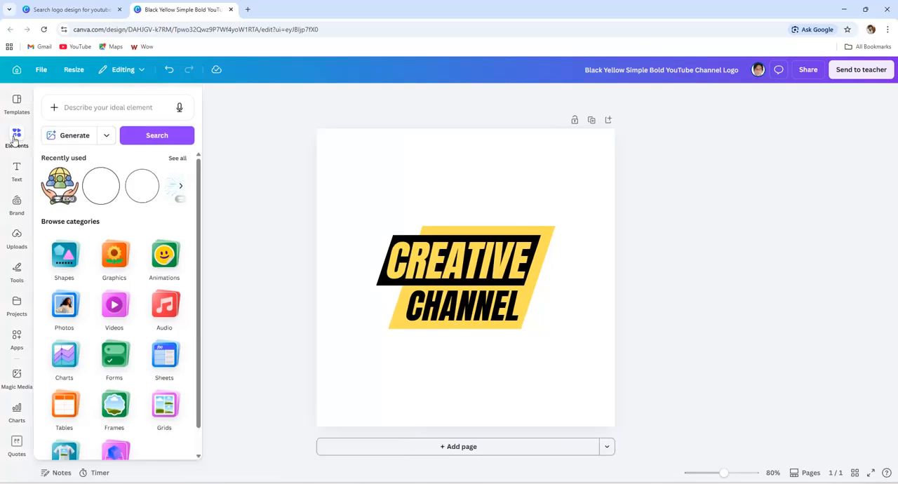
pyautogui.moveTo(17, 137)
pyautogui.click(109, 107)
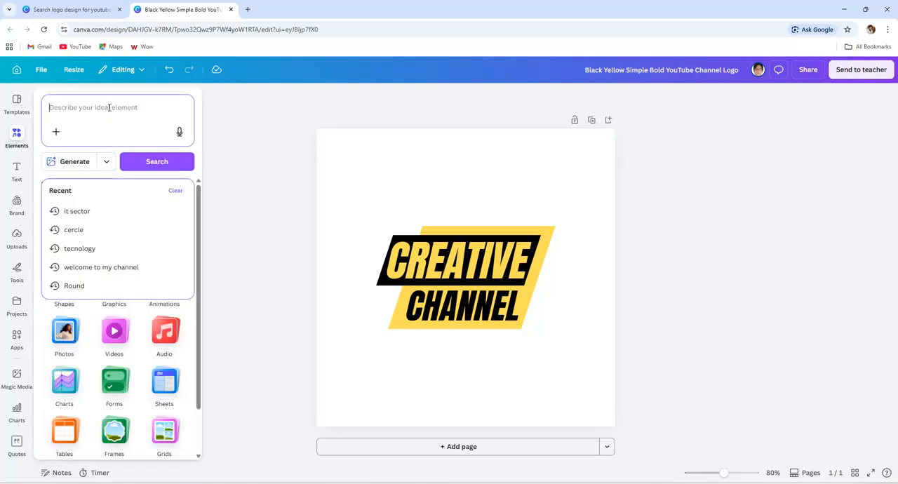
pyautogui.write('cercel')
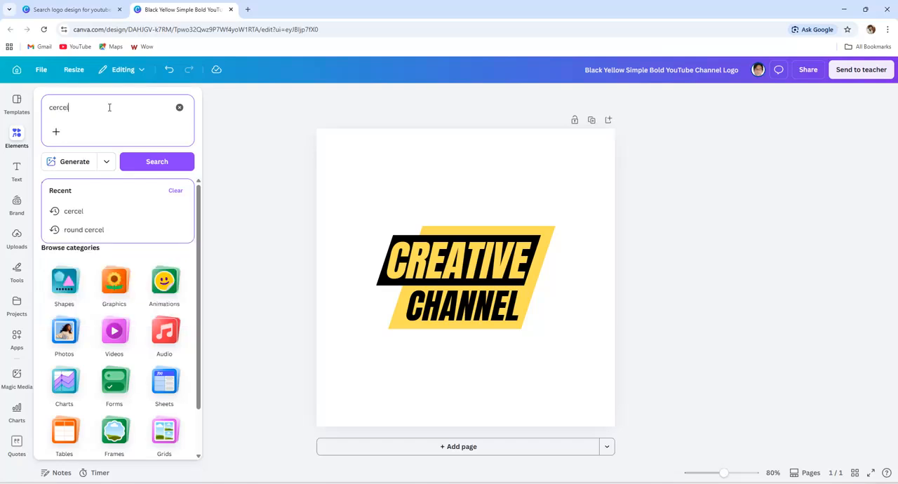
pyautogui.press('Return')
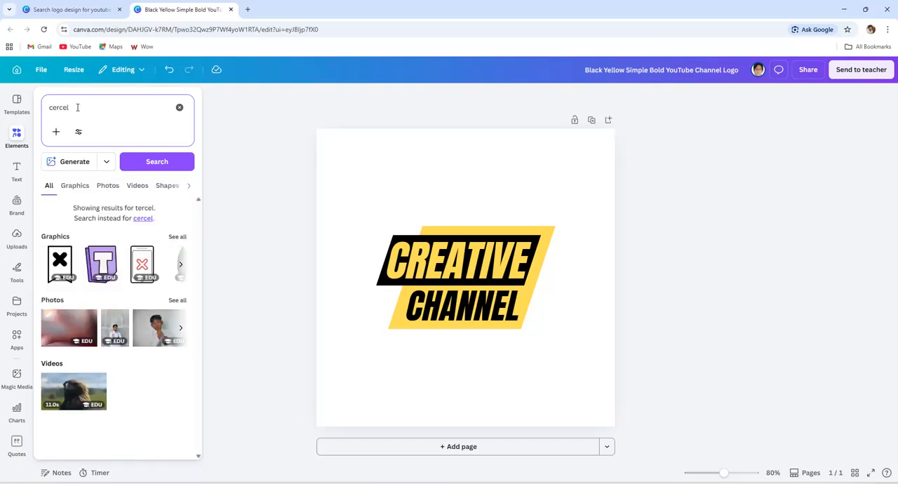
pyautogui.press('BackSpace')
pyautogui.press('BackSpace')
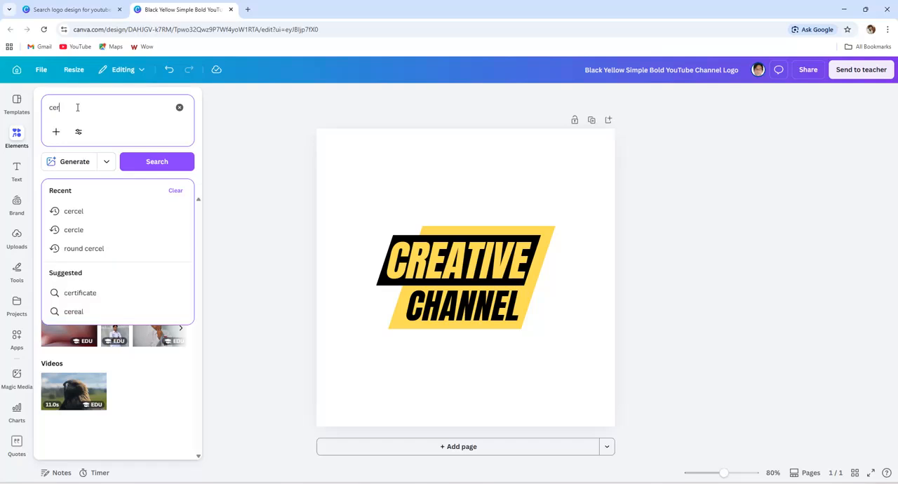
pyautogui.click(75, 229)
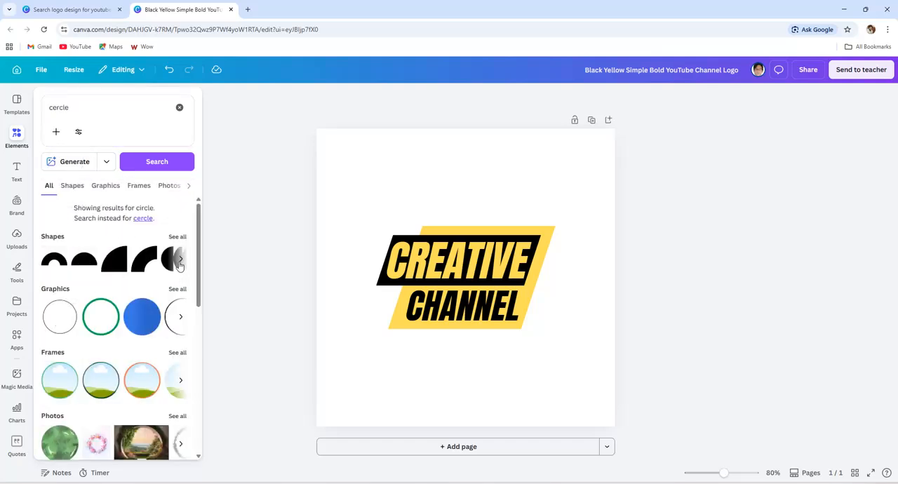
# - Show all circle graphics and add the plain black circle outline to the logo page
pyautogui.click(177, 289)
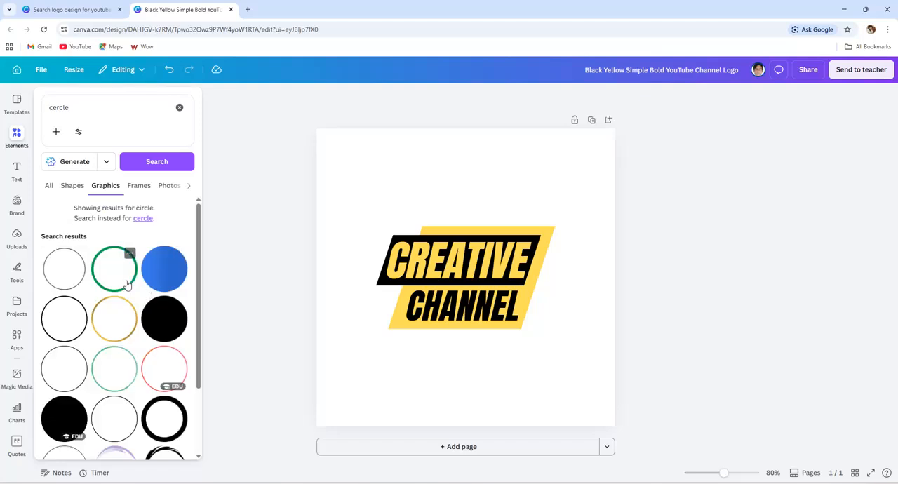
pyautogui.click(75, 320)
pyautogui.click(219, 287)
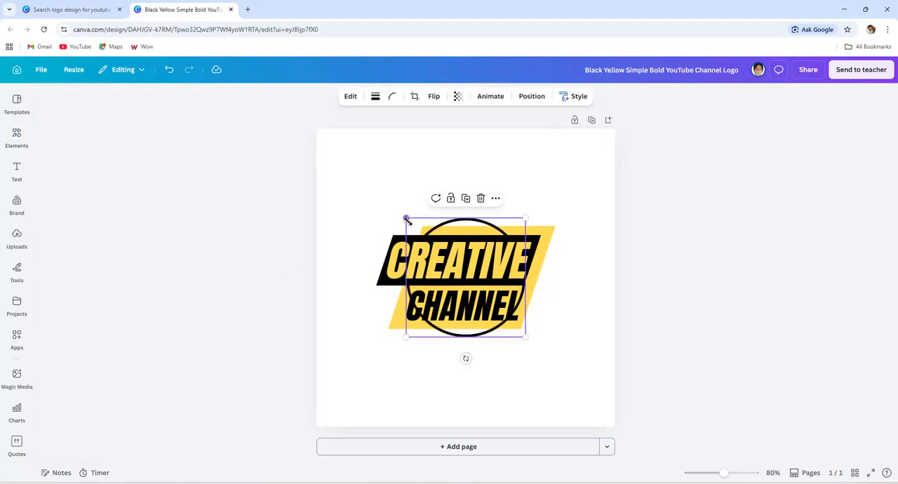
# - Enlarge the black circle outline and position it so that it surrounds the CREATIVE CHANNEL logo
pyautogui.moveTo(406, 220); pyautogui.dragTo(339, 156)
pyautogui.moveTo(399, 197); pyautogui.dragTo(431, 223)
pyautogui.moveTo(558, 180); pyautogui.dragTo(585, 175)
pyautogui.moveTo(495, 208)
pyautogui.mouseDown()
pyautogui.moveTo(483, 208)
pyautogui.moveTo(493, 215)
pyautogui.mouseUp()
pyautogui.moveTo(574, 173); pyautogui.dragTo(582, 166)
pyautogui.moveTo(538, 190); pyautogui.dragTo(520, 197)
pyautogui.click(685, 190)
pyautogui.click(482, 275)
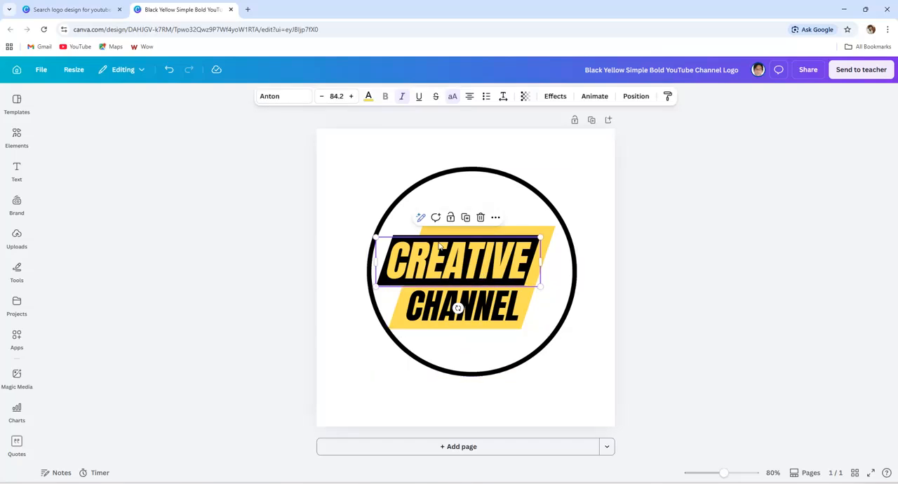
# - Enlarge the circle outline slightly more and shift it to leave a clear margin around the banner shapes
pyautogui.click(478, 191)
pyautogui.moveTo(366, 167); pyautogui.dragTo(353, 155)
pyautogui.moveTo(421, 190); pyautogui.dragTo(427, 199)
pyautogui.click(632, 203)
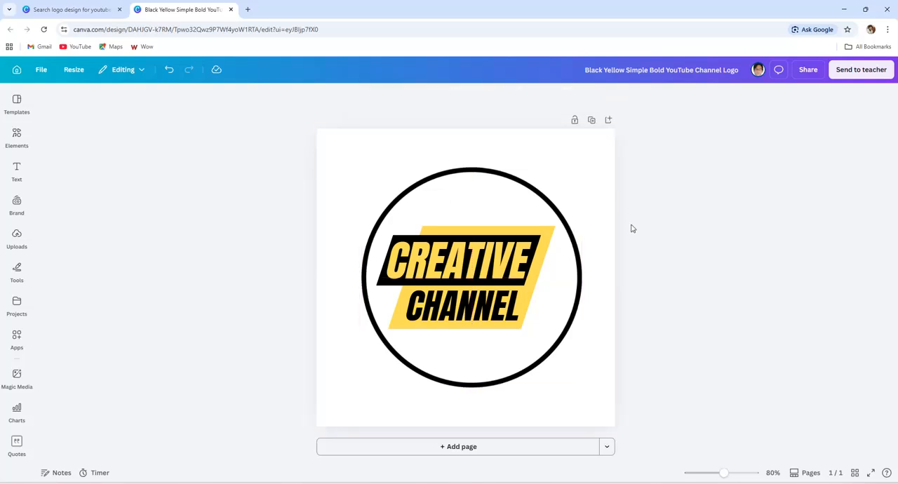
pyautogui.click(484, 185)
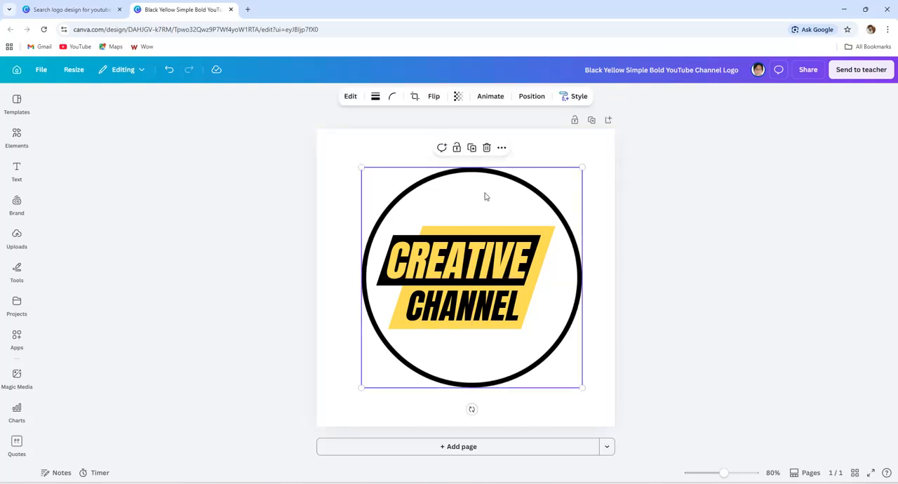
pyautogui.click(687, 194)
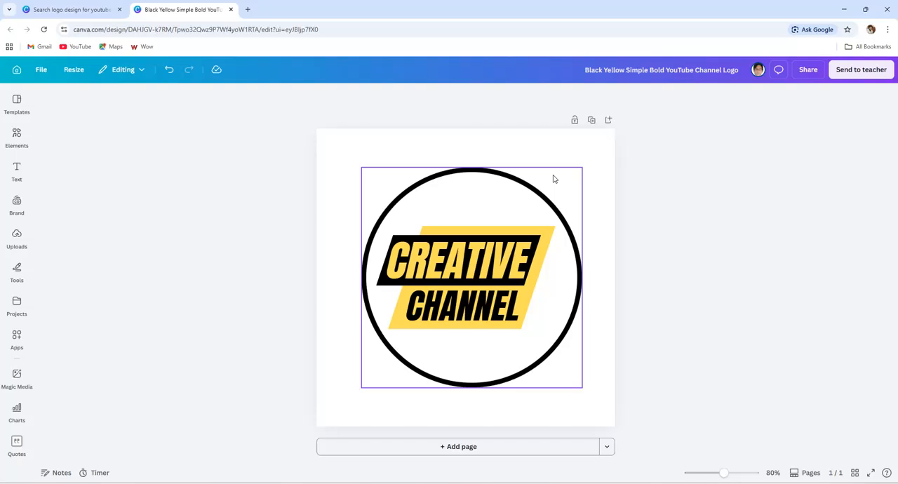
pyautogui.click(593, 190)
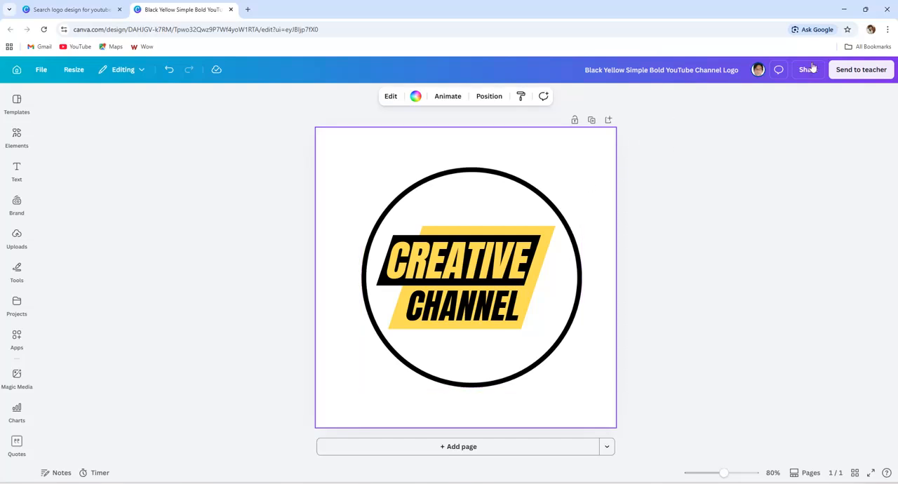
# - Download the logo as a JPG at 1000 × 1000 px with the quality raised to the maximum
pyautogui.click(815, 72)
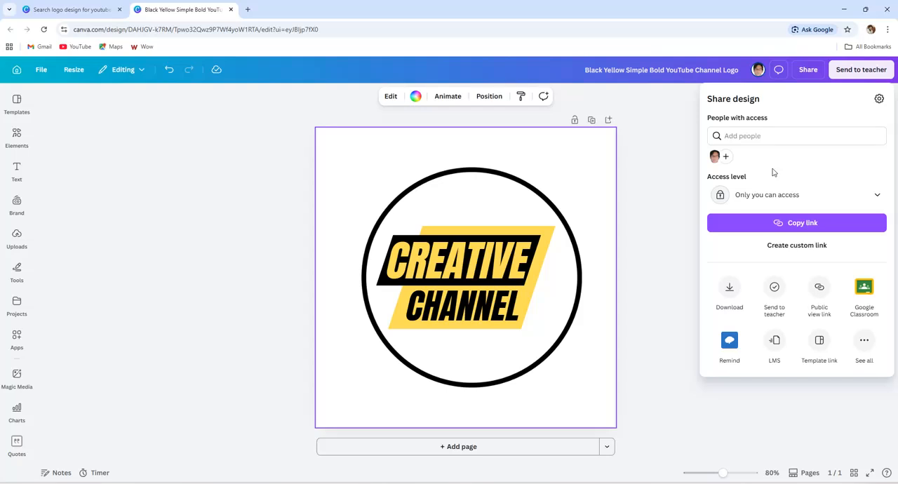
pyautogui.click(730, 289)
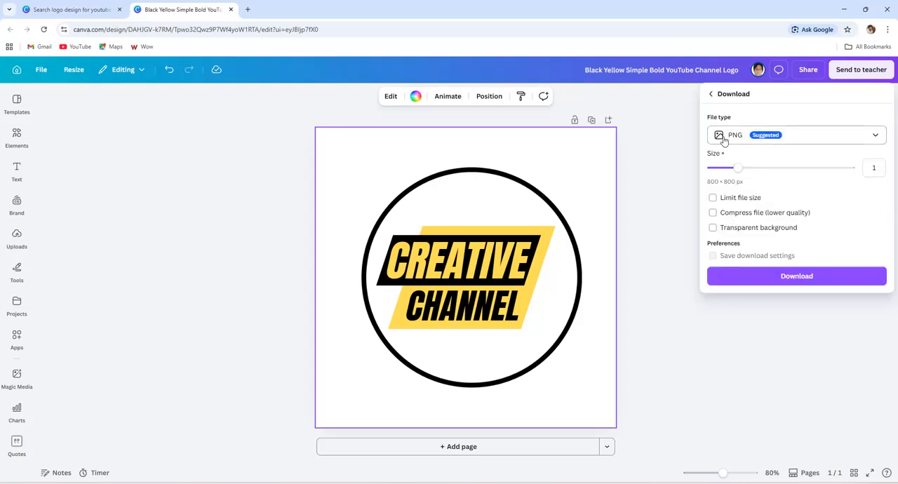
pyautogui.click(806, 136)
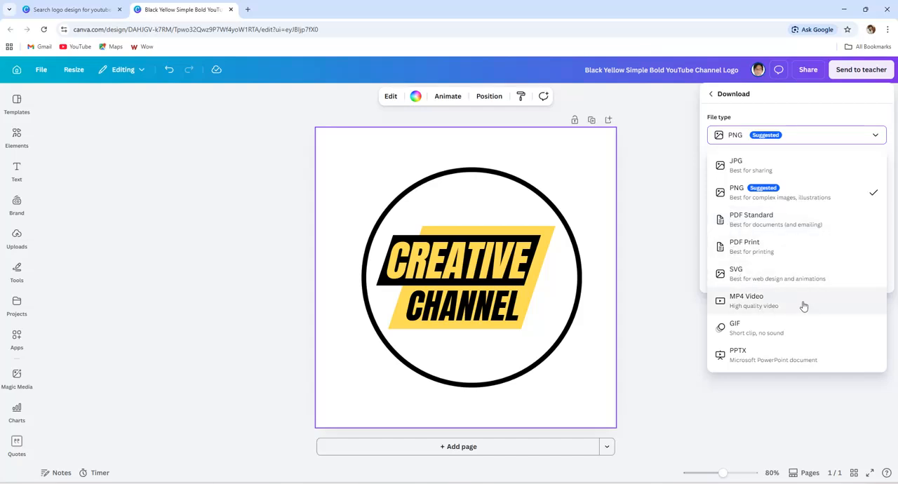
pyautogui.click(743, 167)
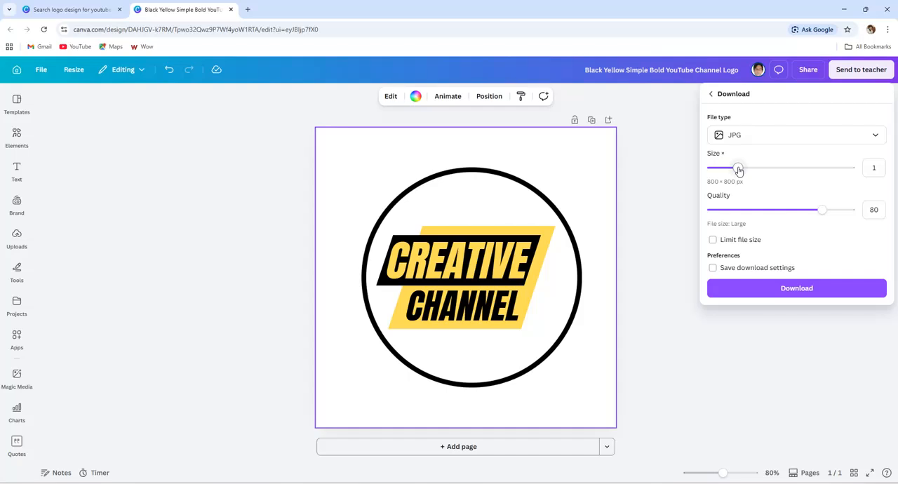
pyautogui.moveTo(738, 169)
pyautogui.mouseDown()
pyautogui.moveTo(802, 172)
pyautogui.moveTo(749, 171)
pyautogui.mouseUp()
pyautogui.moveTo(823, 216); pyautogui.dragTo(857, 214)
pyautogui.click(804, 289)
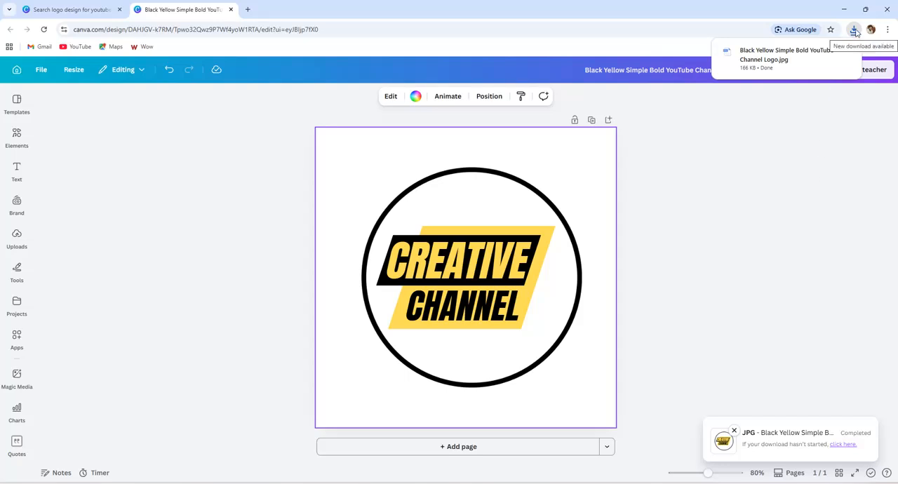
# - View the downloaded Black Yellow Simple Bold YouTube Channel Logo image from the Downloads folder in File Explorer, and return to Canva
pyautogui.click(842, 12)
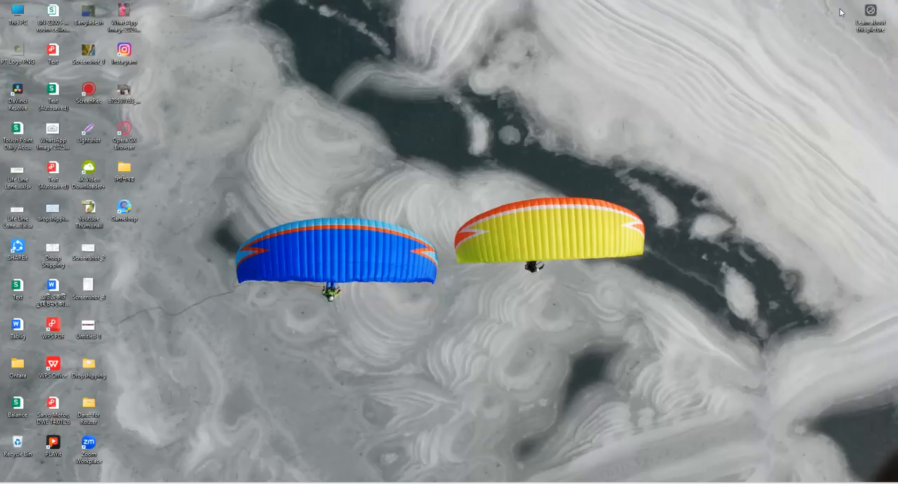
pyautogui.doubleClick(17, 14)
pyautogui.click(36, 149)
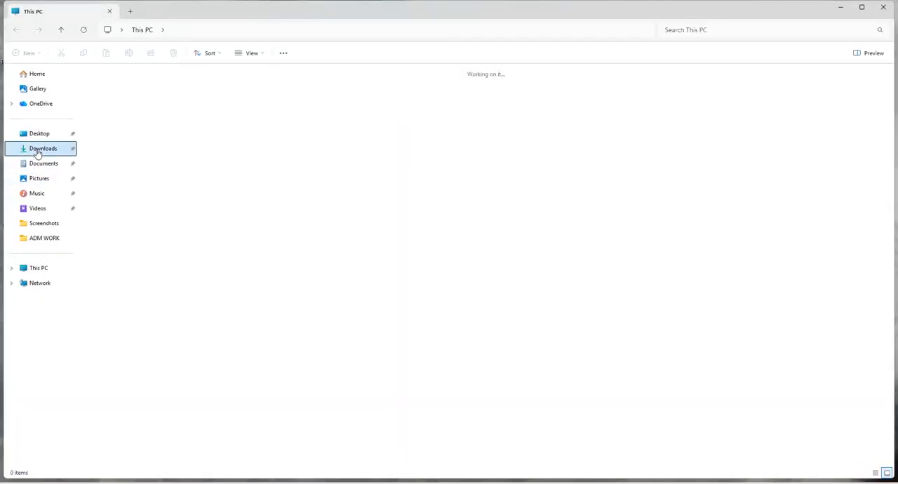
pyautogui.click(117, 107)
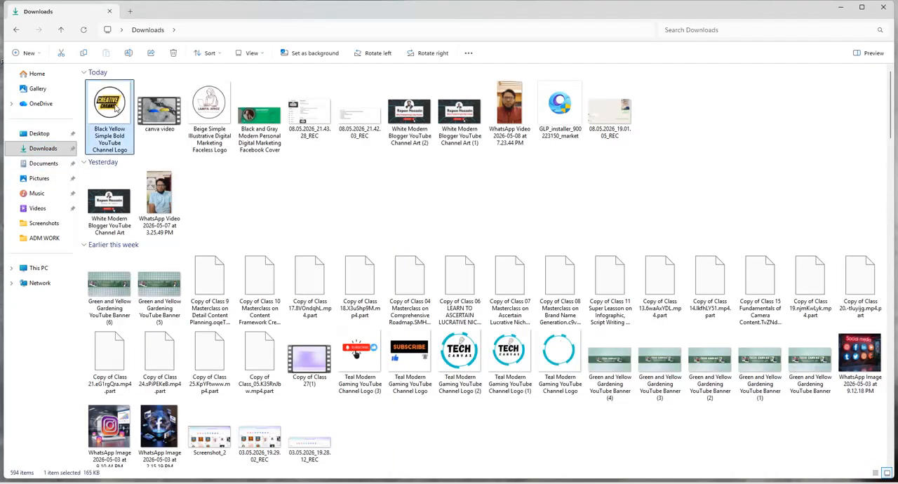
pyautogui.doubleClick(116, 108)
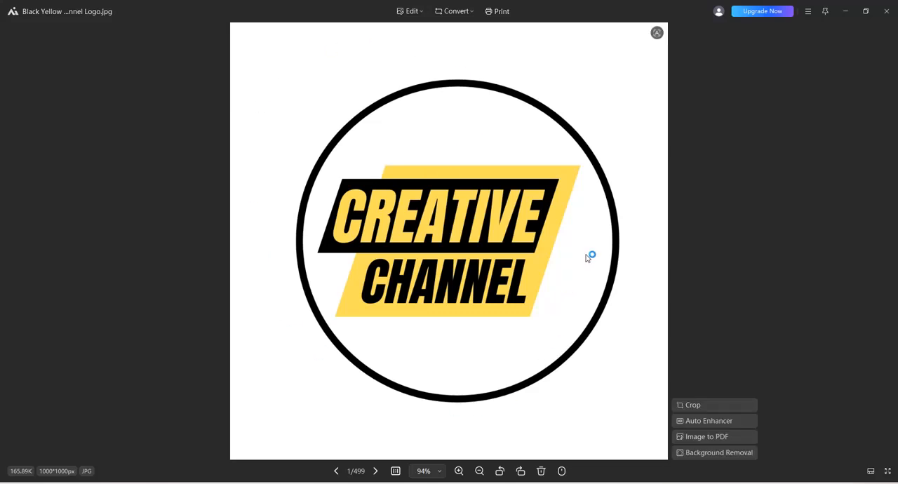
pyautogui.click(888, 16)
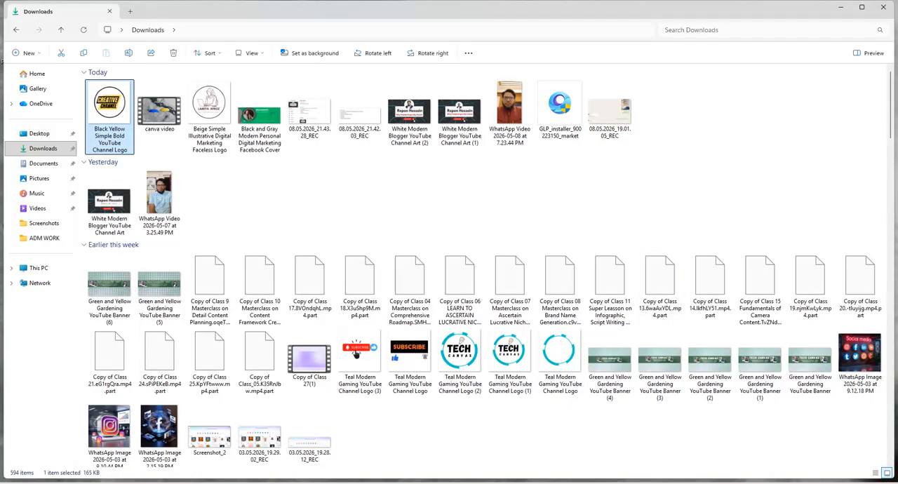
pyautogui.click(530, 482)
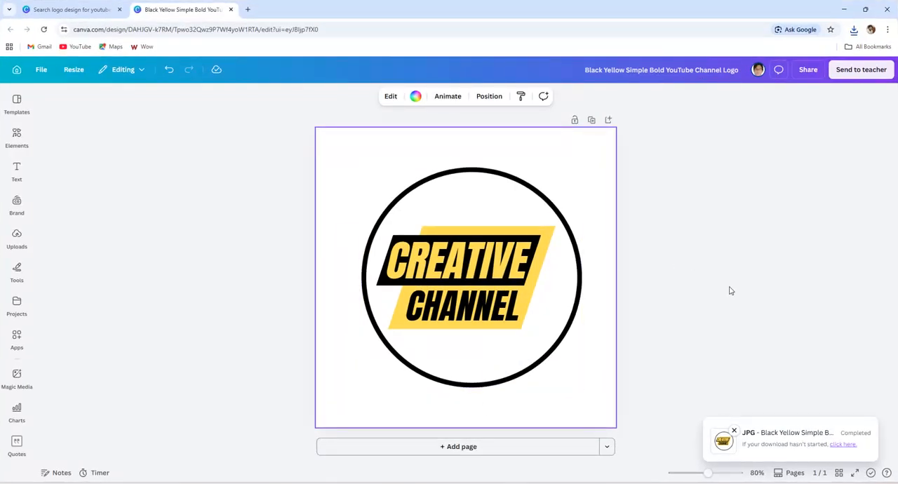